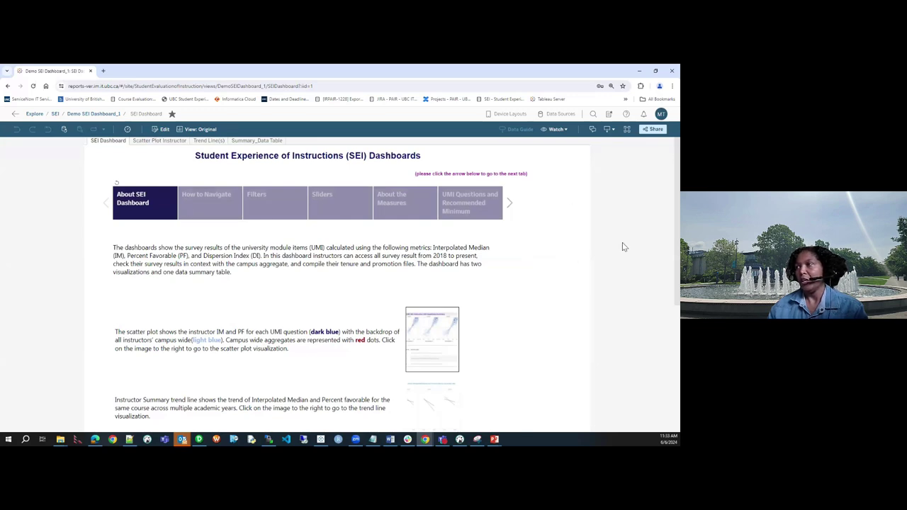
Browse the SEI Dashboard's guide sections from About SEI Dashboard through UMI Questions and Recommended Minimum
{"action": "scroll", "coordinate": [616, 243], "scroll_direction": "down", "scroll_amount": 1}
{"action": "scroll", "coordinate": [603, 242], "scroll_direction": "up", "scroll_amount": 1}
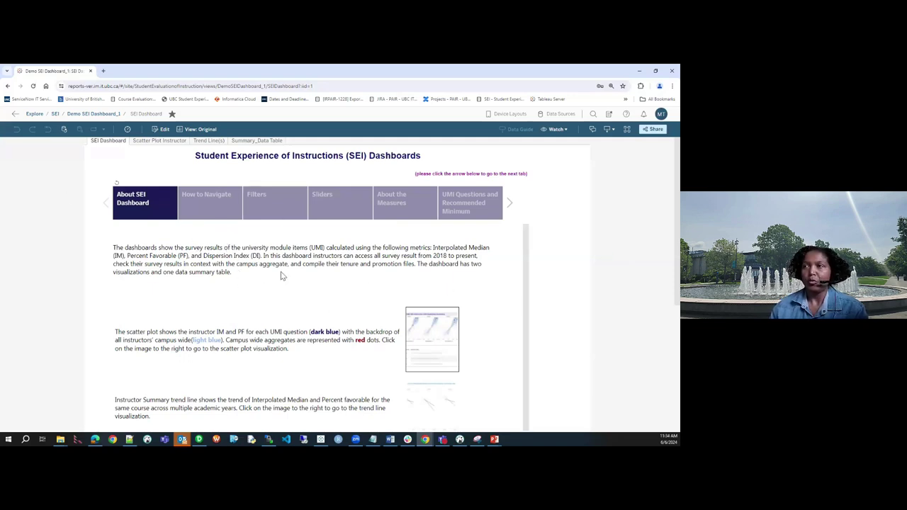
{"action": "left_click", "coordinate": [227, 216]}
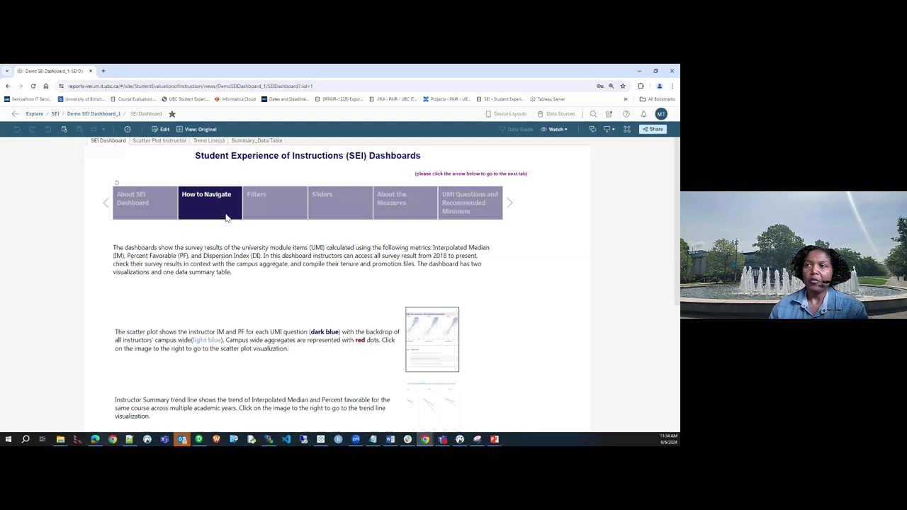
{"action": "left_click", "coordinate": [275, 217]}
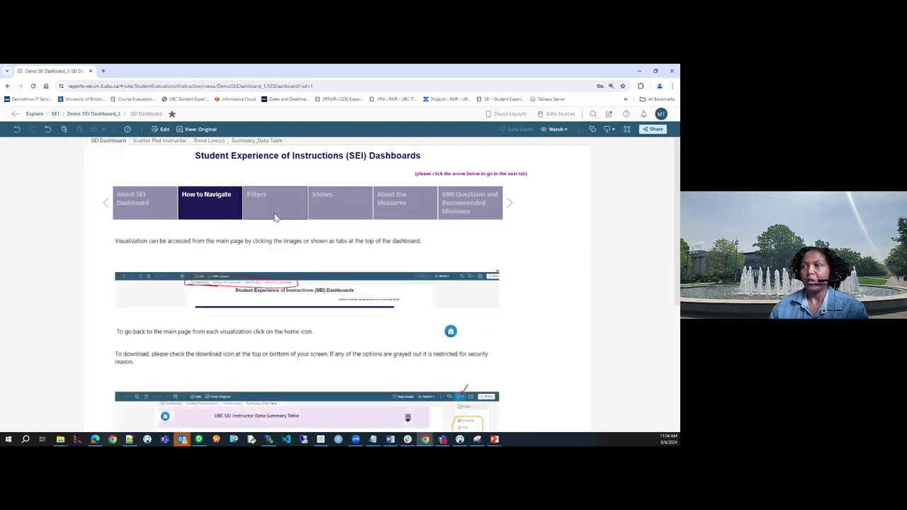
{"action": "left_click", "coordinate": [336, 214]}
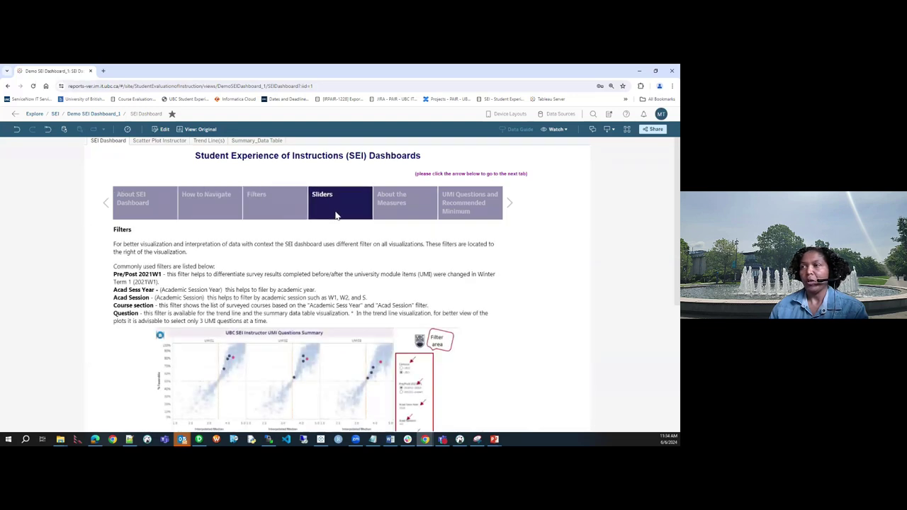
{"action": "left_click", "coordinate": [399, 205]}
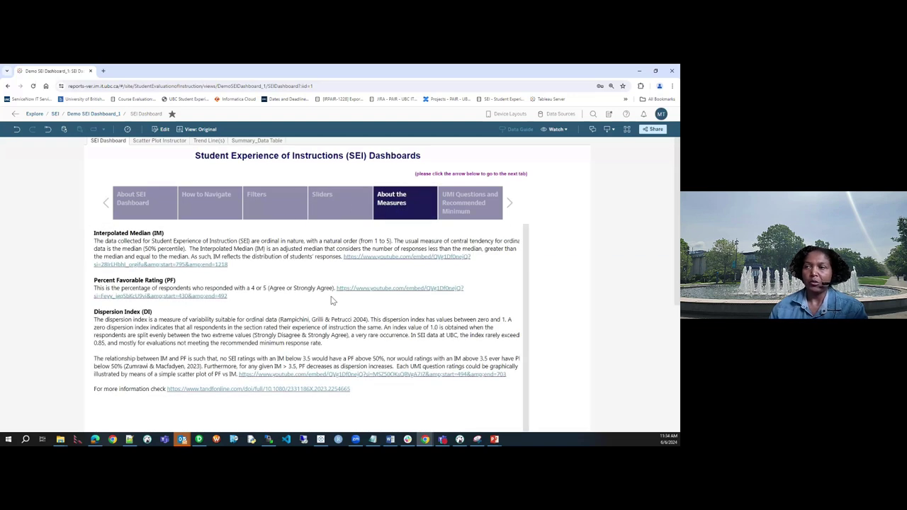
{"action": "left_click", "coordinate": [472, 212]}
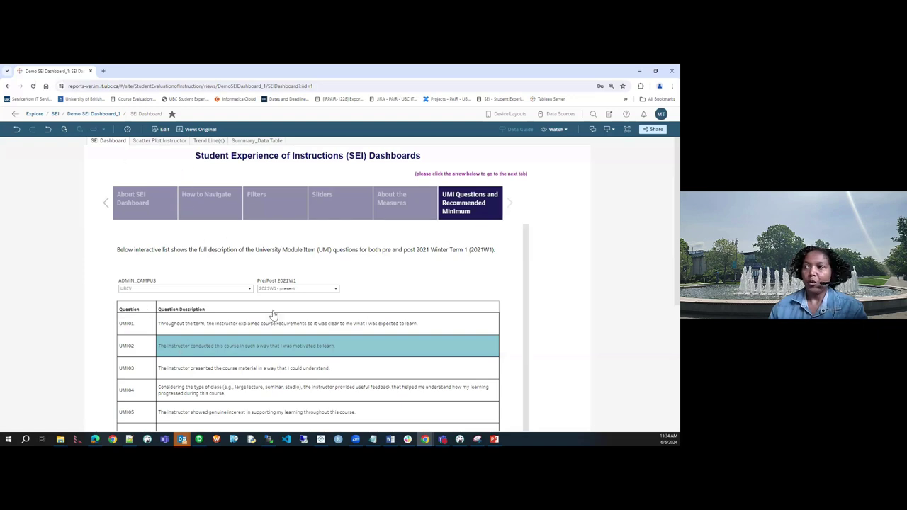
Open the instructor scatter plot, inspect an instructor point in UMI01, and check the academic year and session filters
{"action": "left_click", "coordinate": [153, 142]}
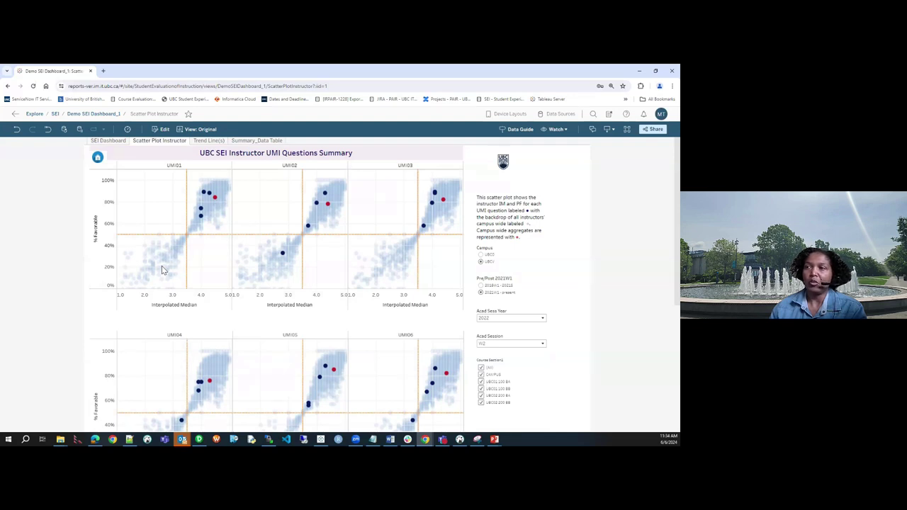
{"action": "mouse_move", "coordinate": [202, 197]}
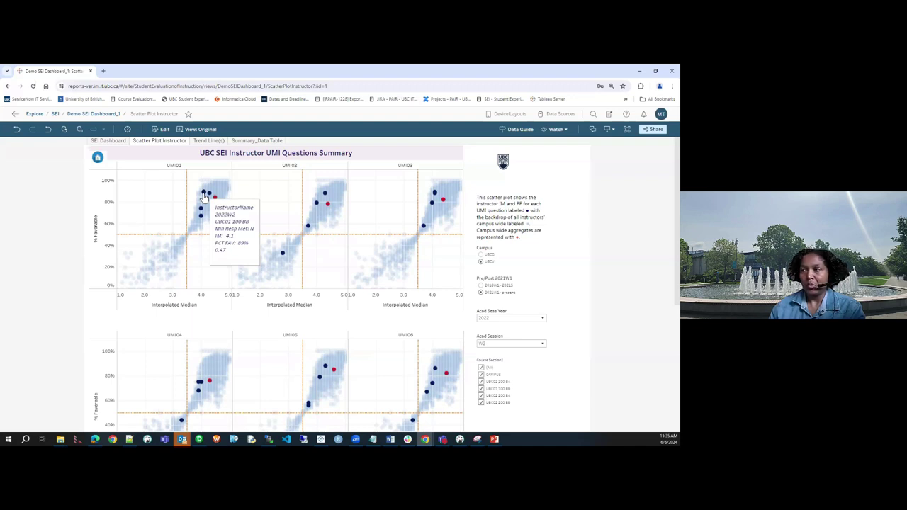
{"action": "scroll", "coordinate": [552, 255], "scroll_direction": "down", "scroll_amount": 1}
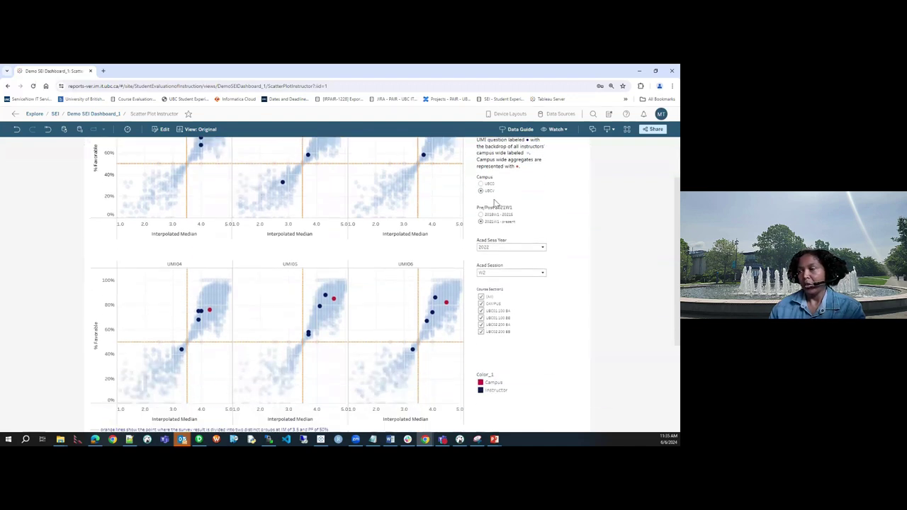
{"action": "left_click", "coordinate": [542, 248]}
{"action": "left_click", "coordinate": [506, 263]}
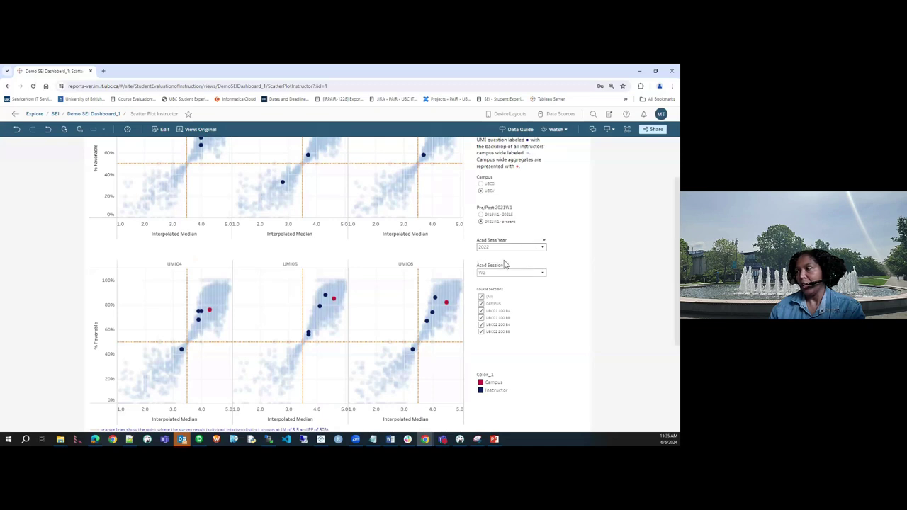
{"action": "left_click", "coordinate": [543, 278]}
{"action": "left_click", "coordinate": [518, 286]}
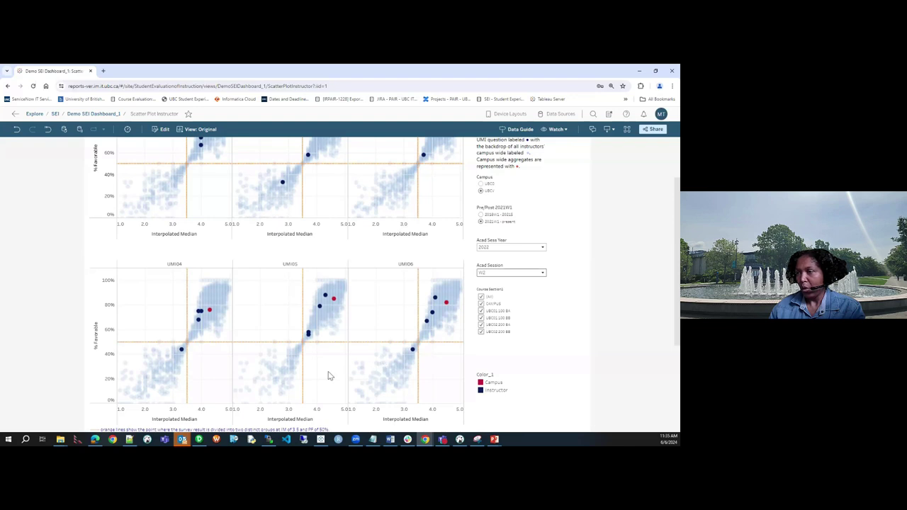
Filter the scatter plot to the 2018W1 - 2021S period and academic session year 2018
{"action": "scroll", "coordinate": [326, 376], "scroll_direction": "up", "scroll_amount": 2}
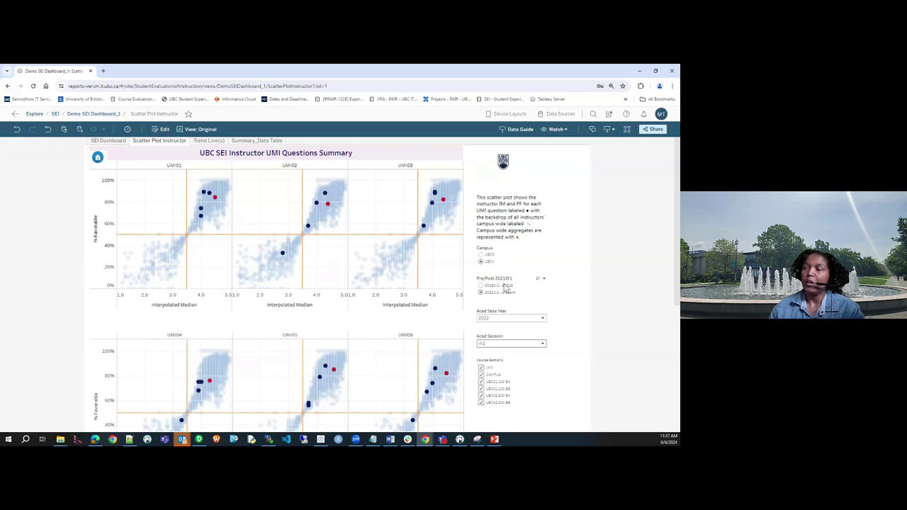
{"action": "left_click", "coordinate": [481, 285]}
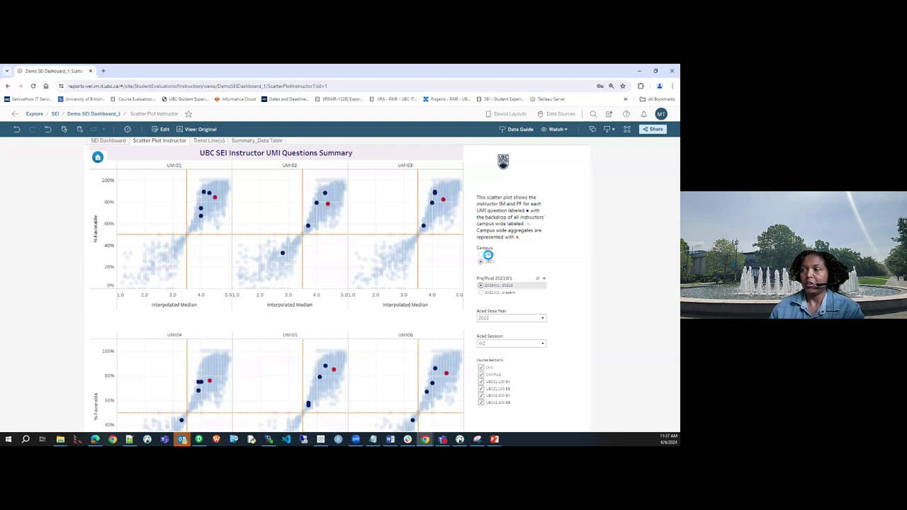
{"action": "left_click", "coordinate": [487, 255]}
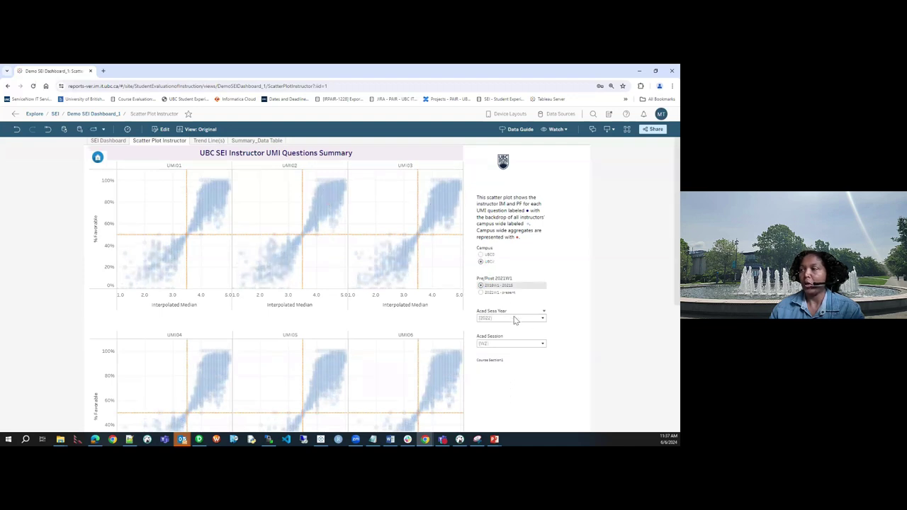
{"action": "left_click", "coordinate": [542, 319]}
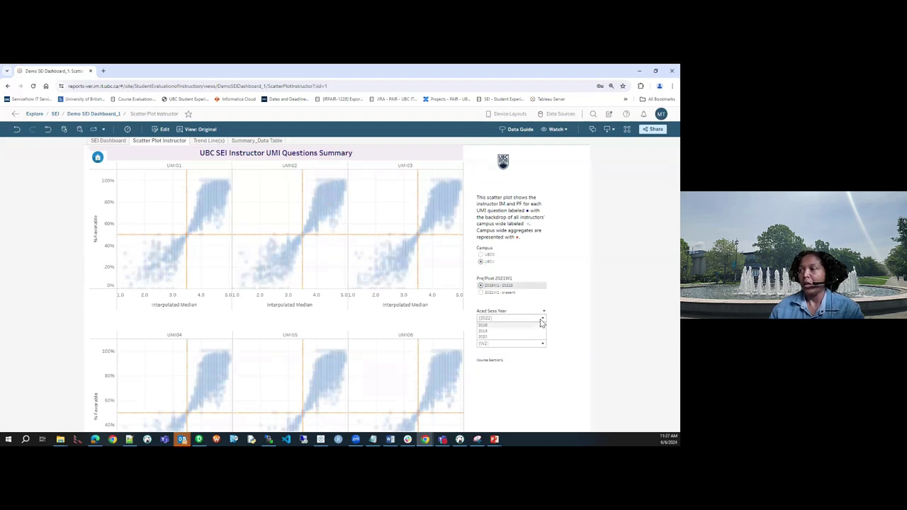
{"action": "left_click", "coordinate": [499, 326]}
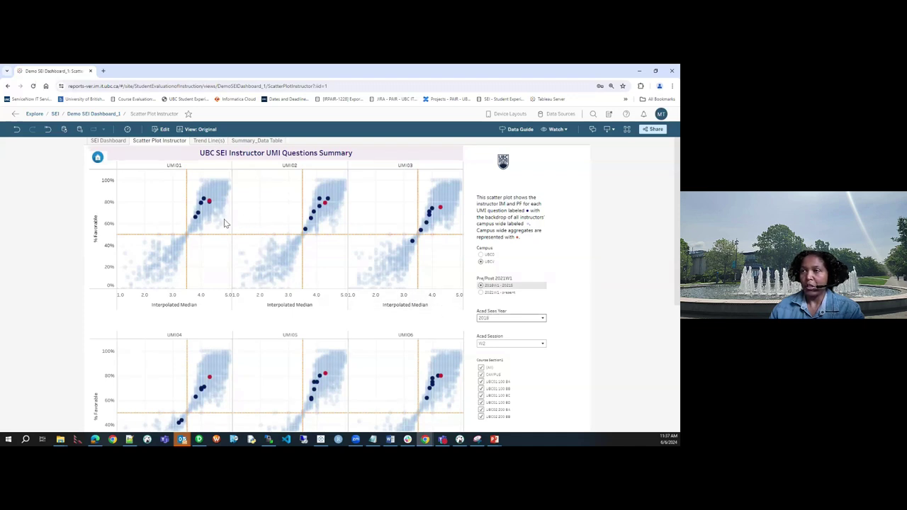
Examine the instructor points in the UMI01 and UMI02 plots and the question descriptions below the charts
{"action": "mouse_move", "coordinate": [204, 202]}
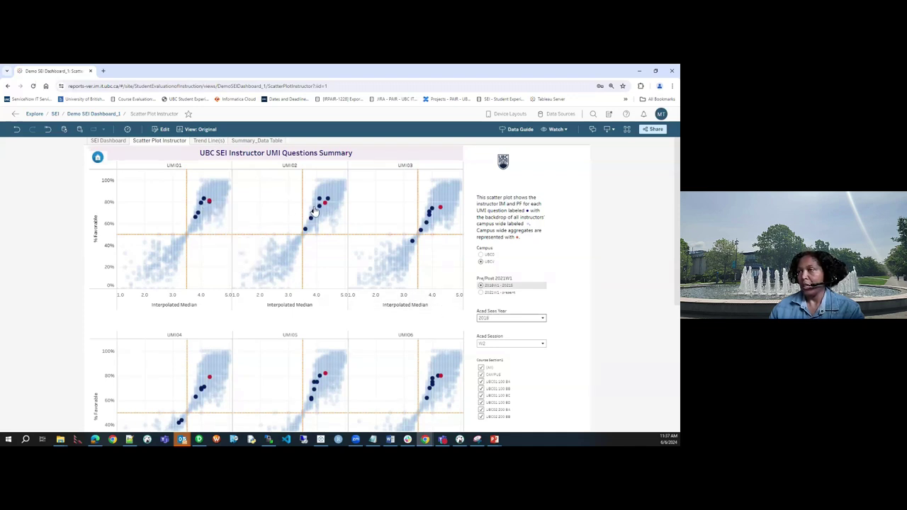
{"action": "mouse_move", "coordinate": [316, 204]}
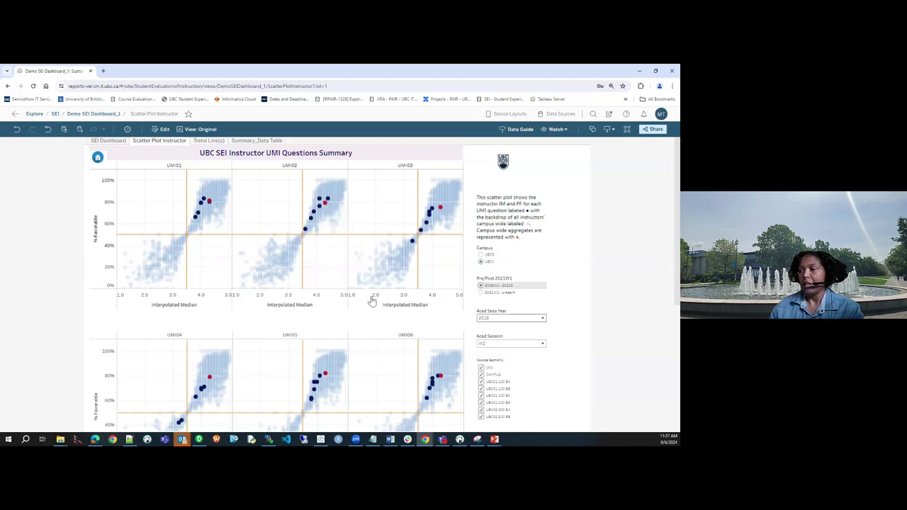
{"action": "scroll", "coordinate": [289, 315], "scroll_direction": "down", "scroll_amount": 5}
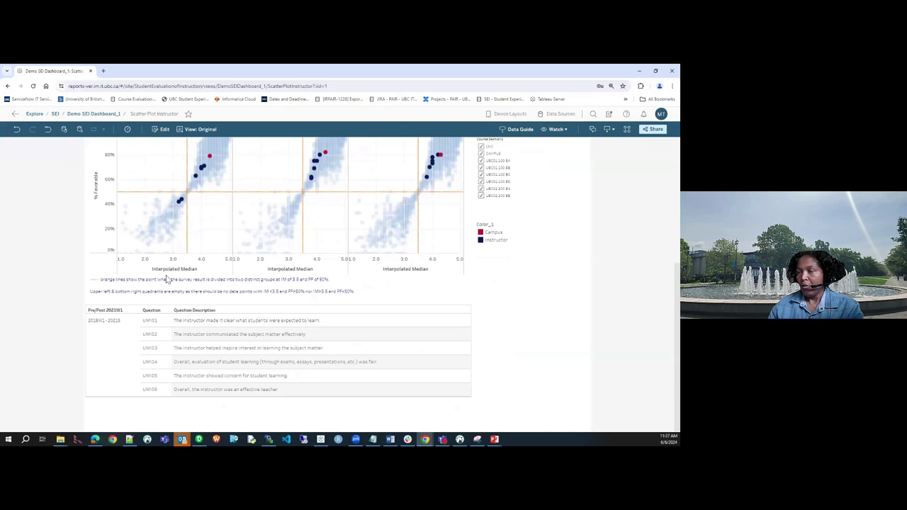
{"action": "scroll", "coordinate": [263, 330], "scroll_direction": "up", "scroll_amount": 5}
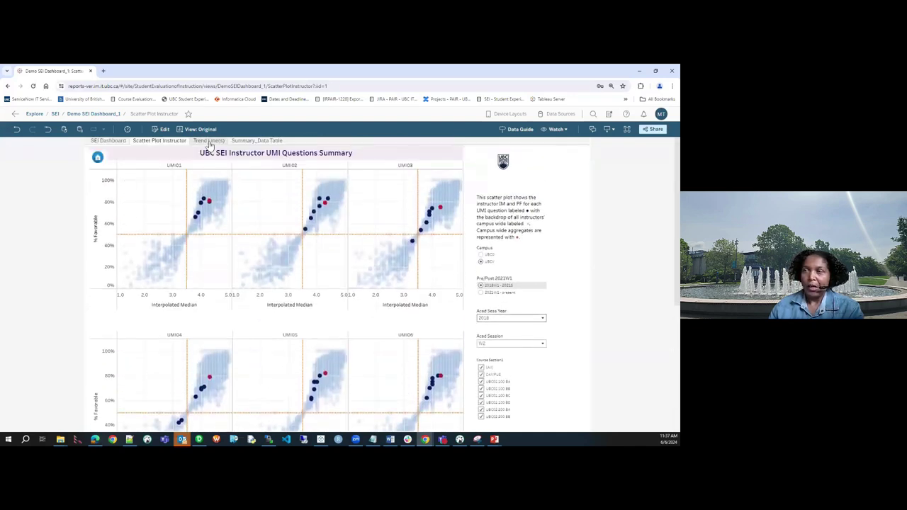
Open the trend line visualization and filter it to course section UBC01 100 AD
{"action": "left_click", "coordinate": [210, 141]}
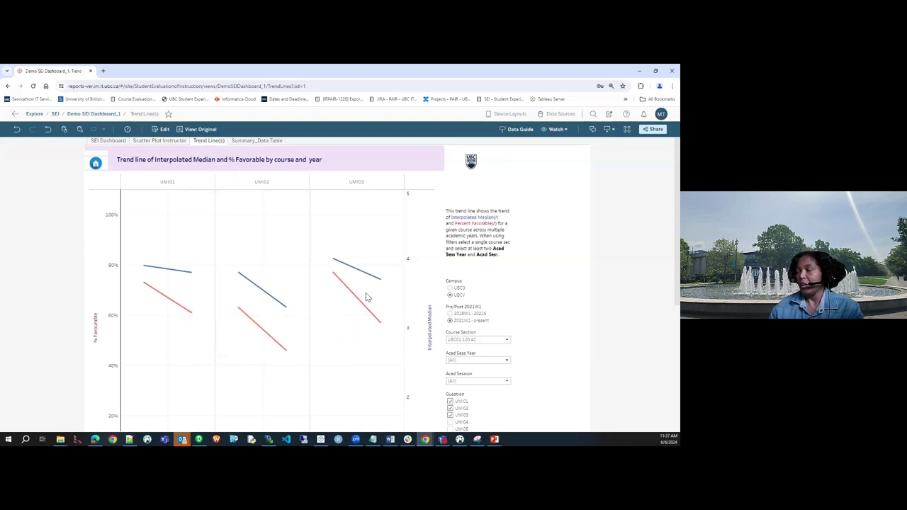
{"action": "scroll", "coordinate": [520, 308], "scroll_direction": "down", "scroll_amount": 2}
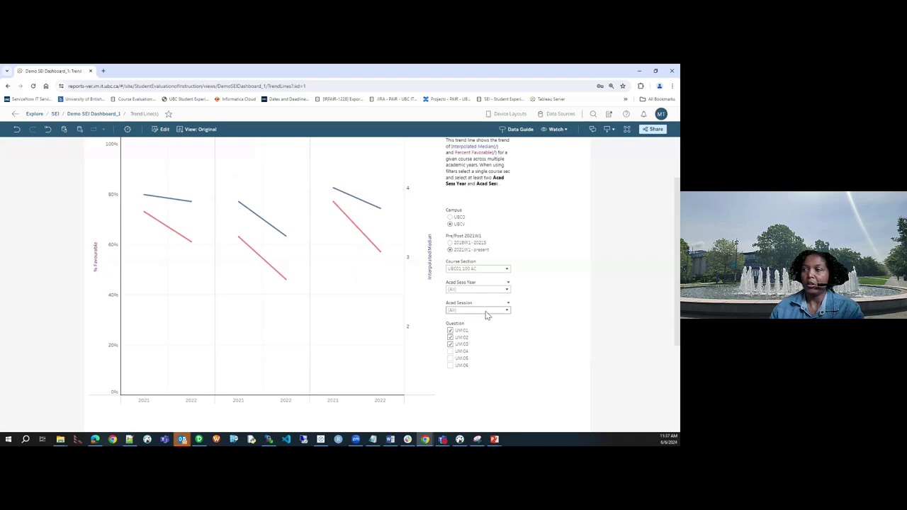
{"action": "left_click", "coordinate": [507, 269]}
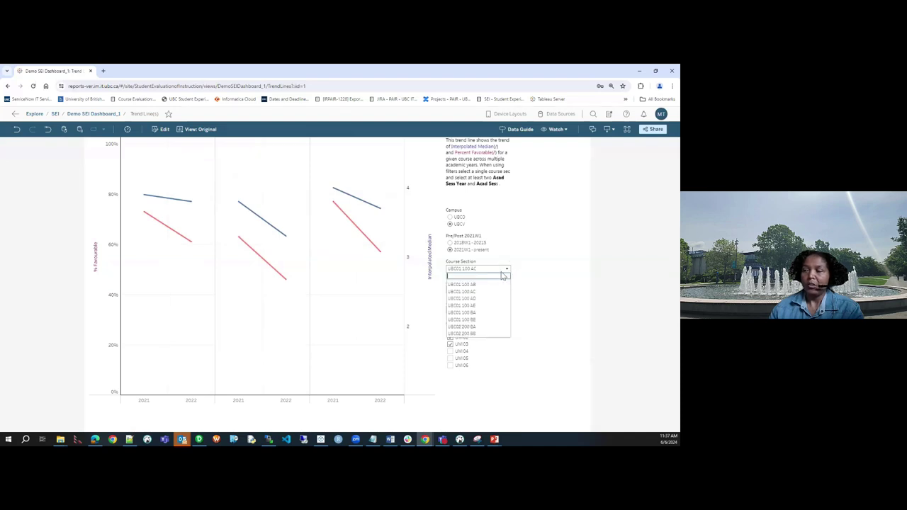
{"action": "left_click", "coordinate": [468, 298]}
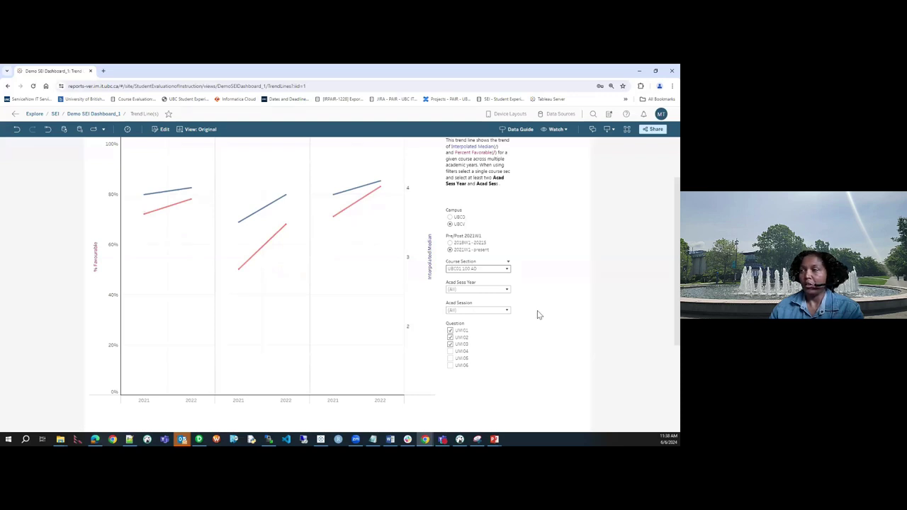
Change the trend line's course section filter to UBC01 100 AE
{"action": "scroll", "coordinate": [539, 313], "scroll_direction": "up", "scroll_amount": 3}
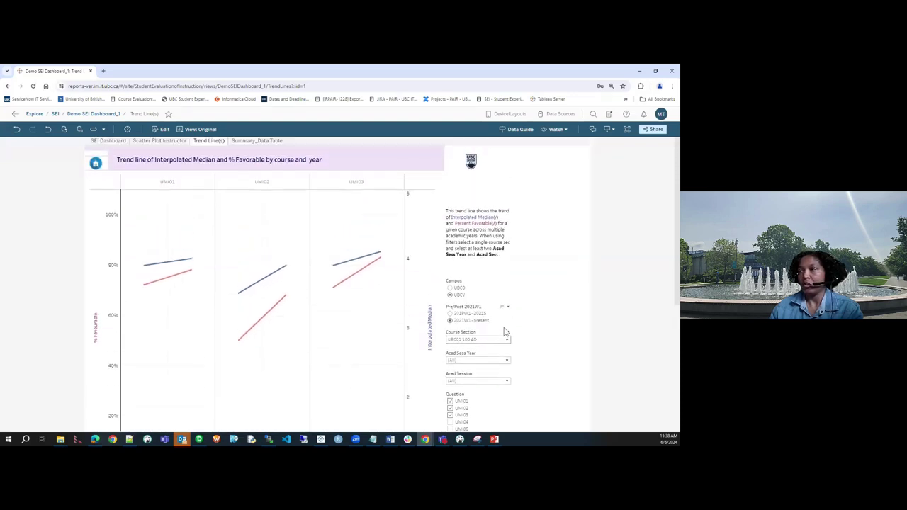
{"action": "left_click", "coordinate": [507, 341]}
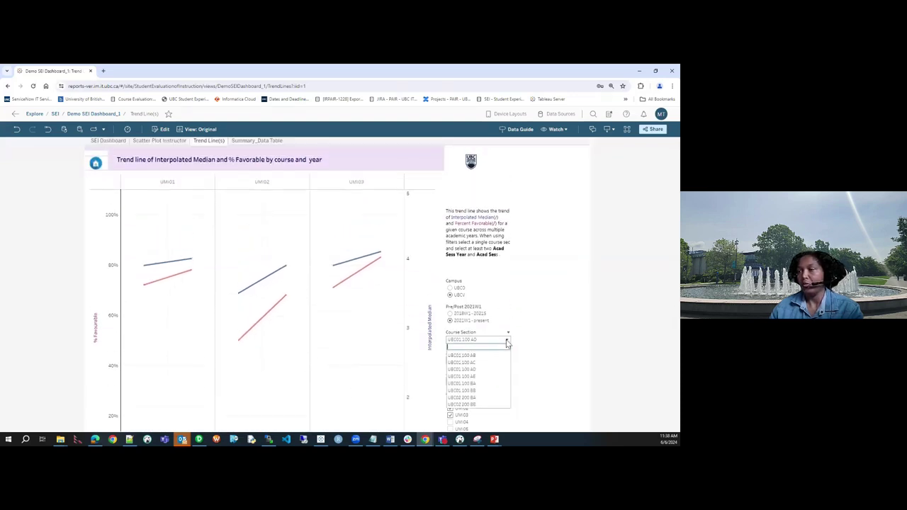
{"action": "left_click", "coordinate": [481, 378]}
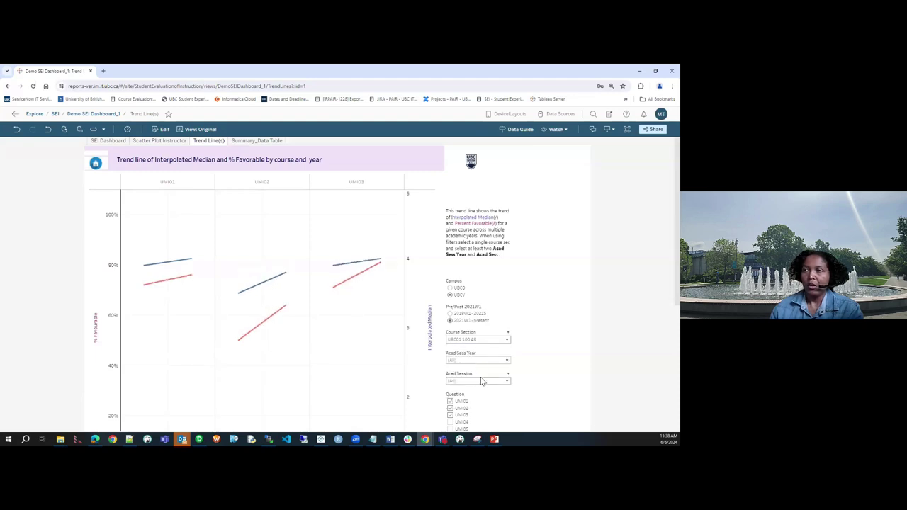
Open the instructor summary data table and check which download formats are offered for it
{"action": "left_click", "coordinate": [257, 144]}
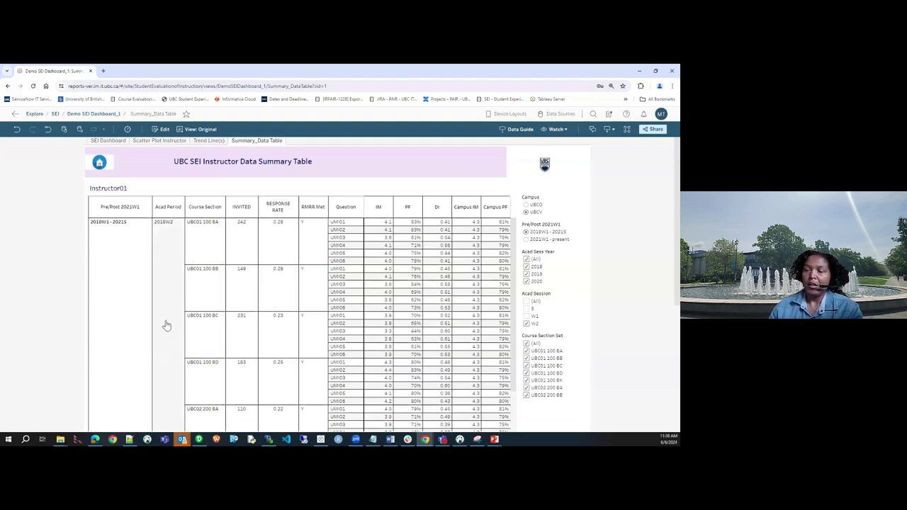
{"action": "scroll", "coordinate": [141, 323], "scroll_direction": "down", "scroll_amount": 1}
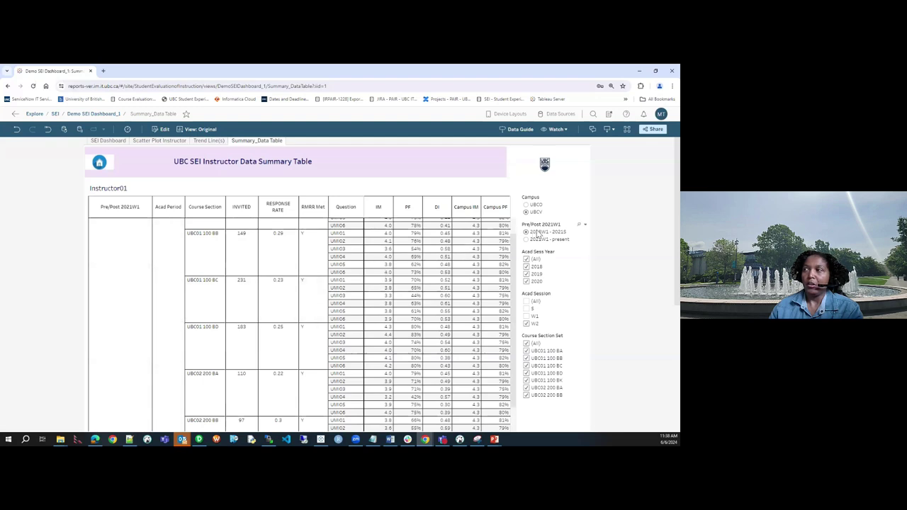
{"action": "left_click", "coordinate": [613, 133]}
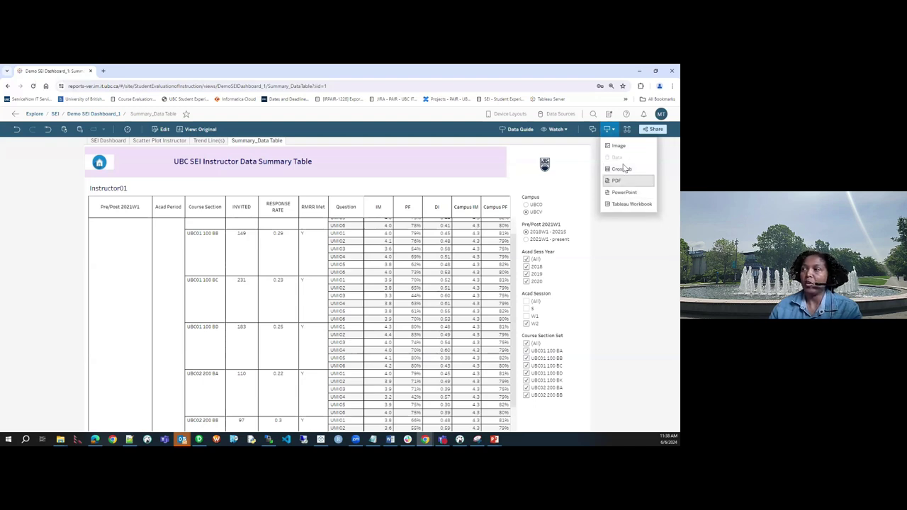
{"action": "left_click", "coordinate": [606, 255]}
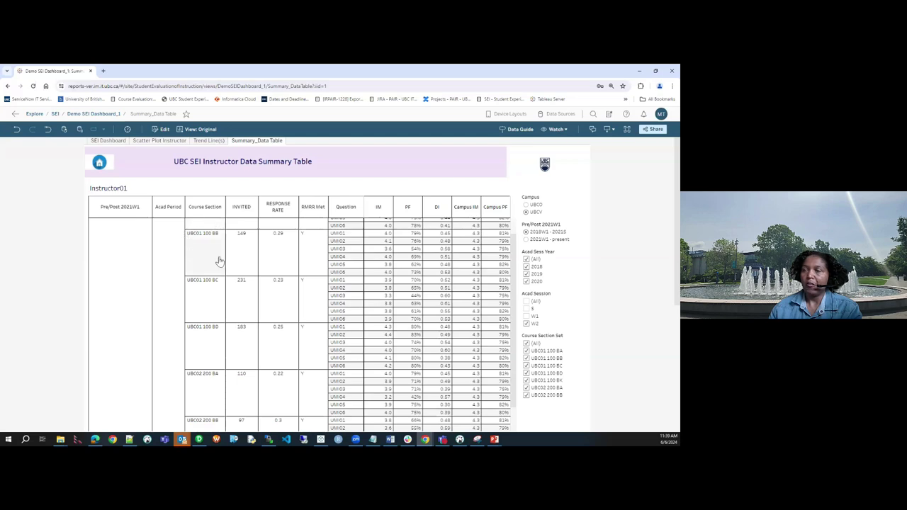
Review the summary table's course section results across the academic periods
{"action": "scroll", "coordinate": [172, 277], "scroll_direction": "down", "scroll_amount": 5}
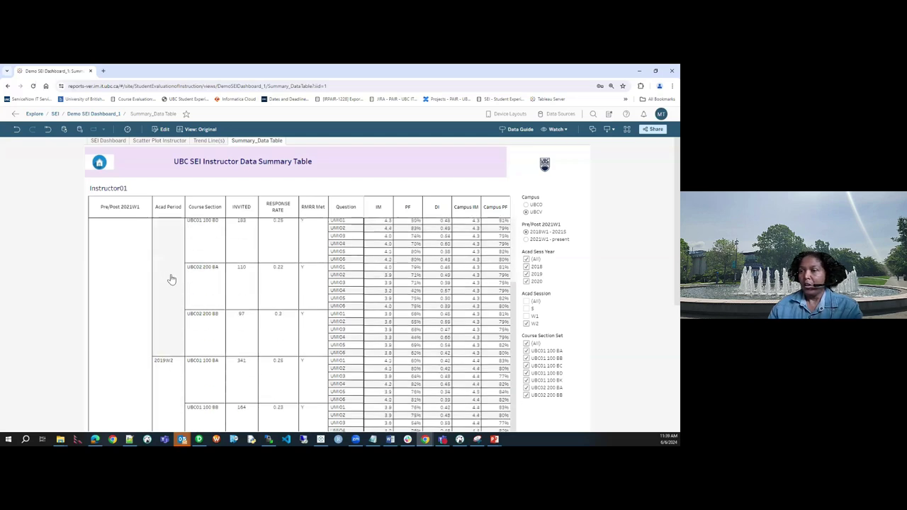
{"action": "scroll", "coordinate": [602, 285], "scroll_direction": "down", "scroll_amount": 5}
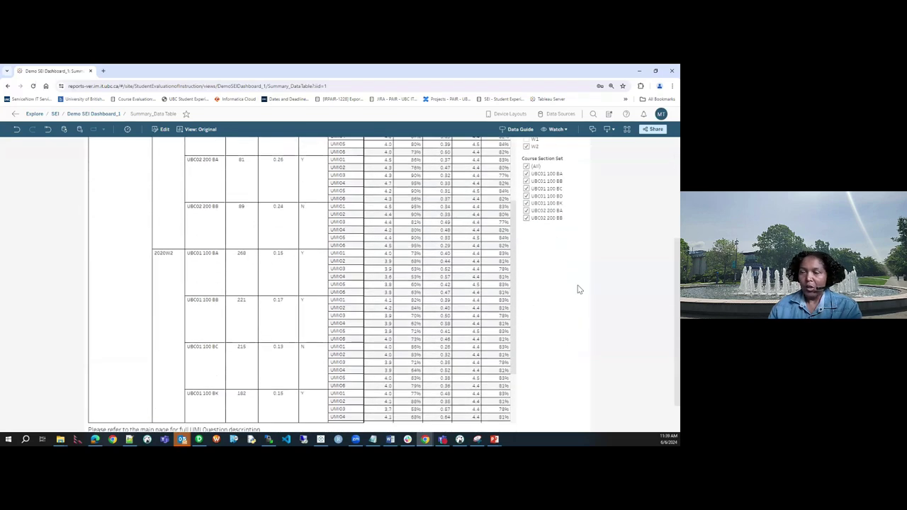
{"action": "scroll", "coordinate": [576, 283], "scroll_direction": "up", "scroll_amount": 5}
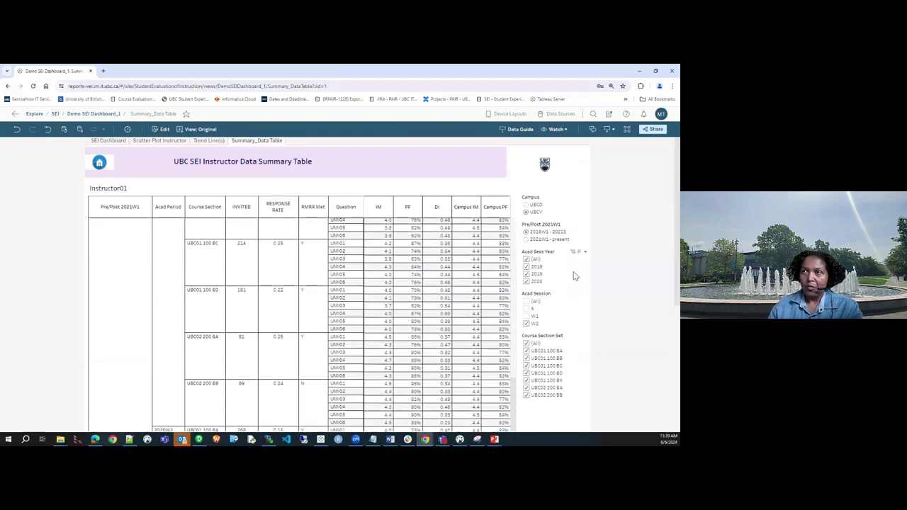
Open the Demo Academic Unit Dashboard view from the SEI project and look over its landing page
{"action": "left_click", "coordinate": [56, 115]}
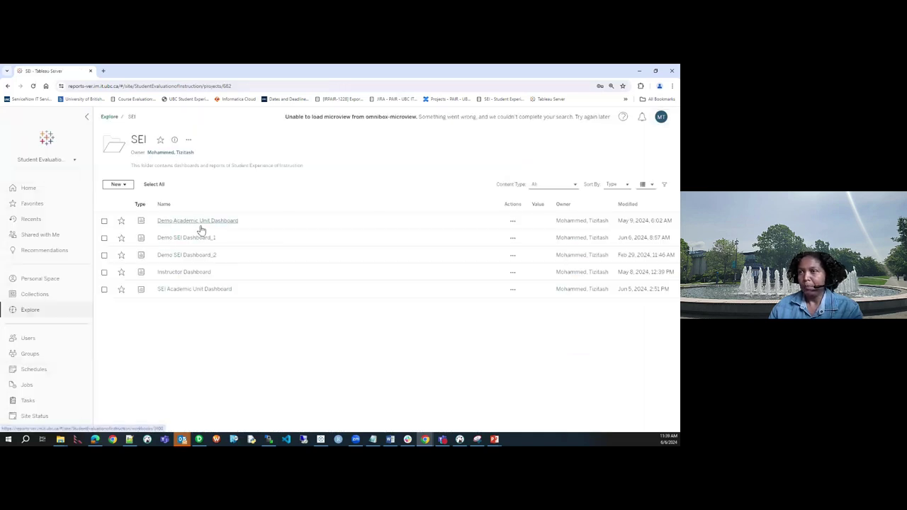
{"action": "left_click", "coordinate": [200, 221]}
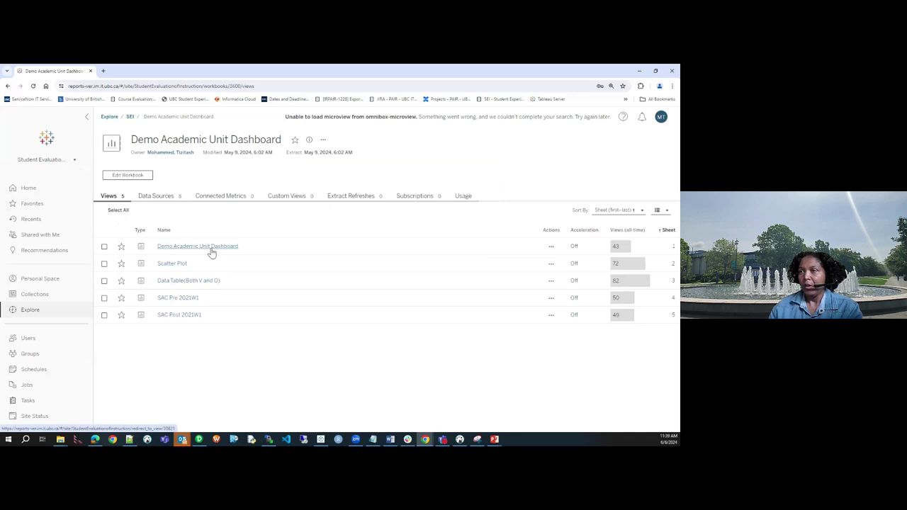
{"action": "left_click", "coordinate": [209, 249]}
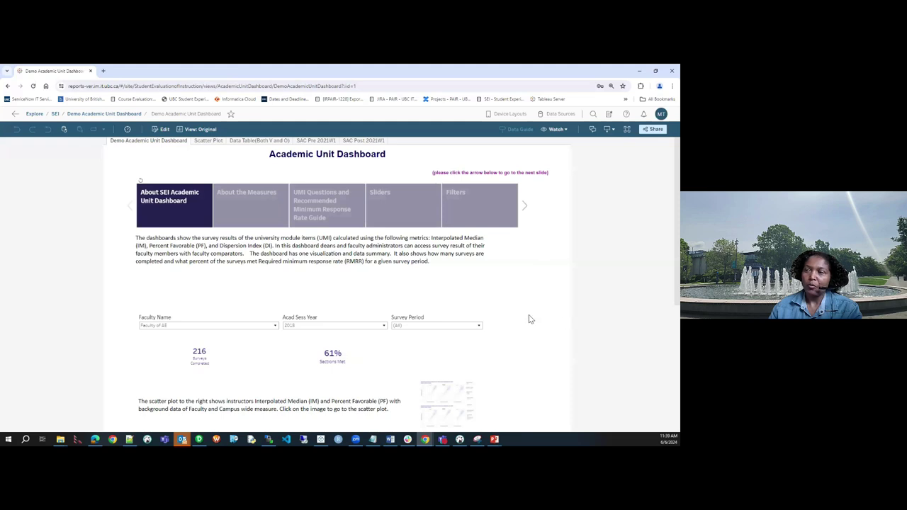
{"action": "scroll", "coordinate": [530, 318], "scroll_direction": "down", "scroll_amount": 5}
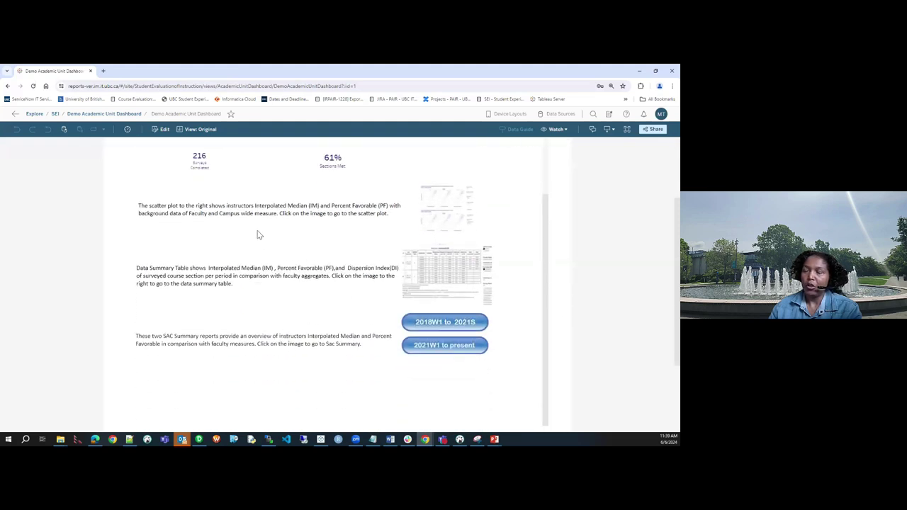
{"action": "scroll", "coordinate": [244, 309], "scroll_direction": "up", "scroll_amount": 5}
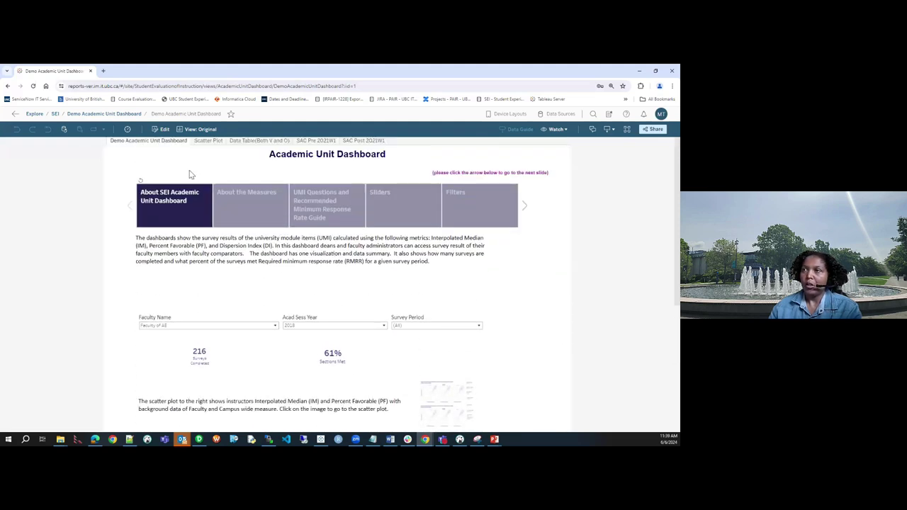
Go through the About the Measures section and the UMI questions and Recommended Minimum Response Rate guide
{"action": "left_click", "coordinate": [253, 211]}
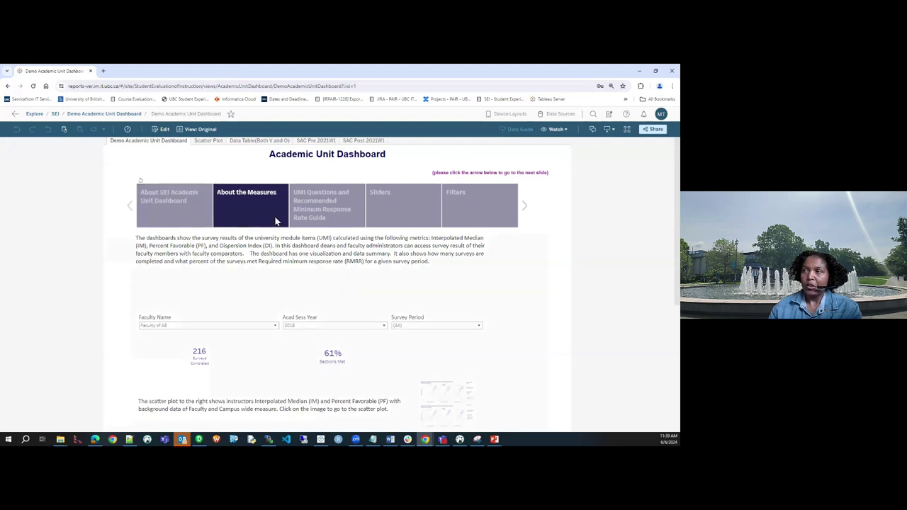
{"action": "left_click", "coordinate": [324, 216]}
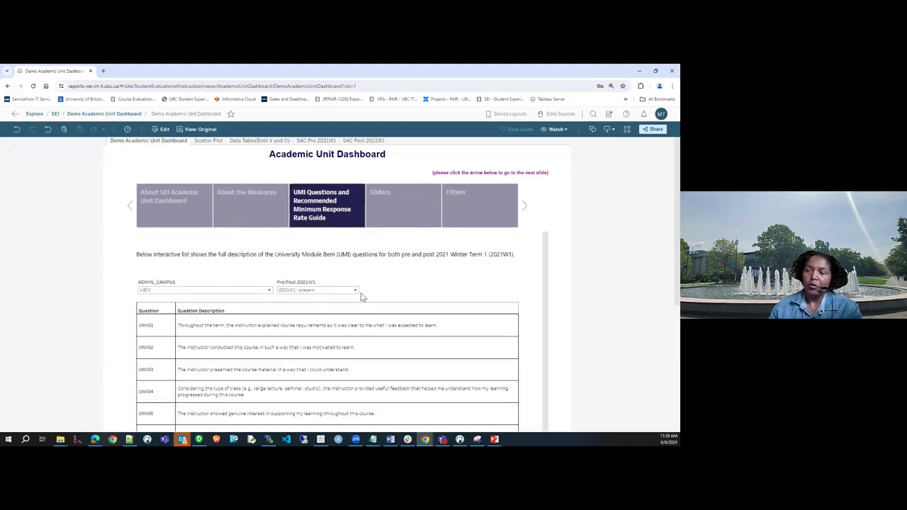
{"action": "scroll", "coordinate": [428, 286], "scroll_direction": "down", "scroll_amount": 3}
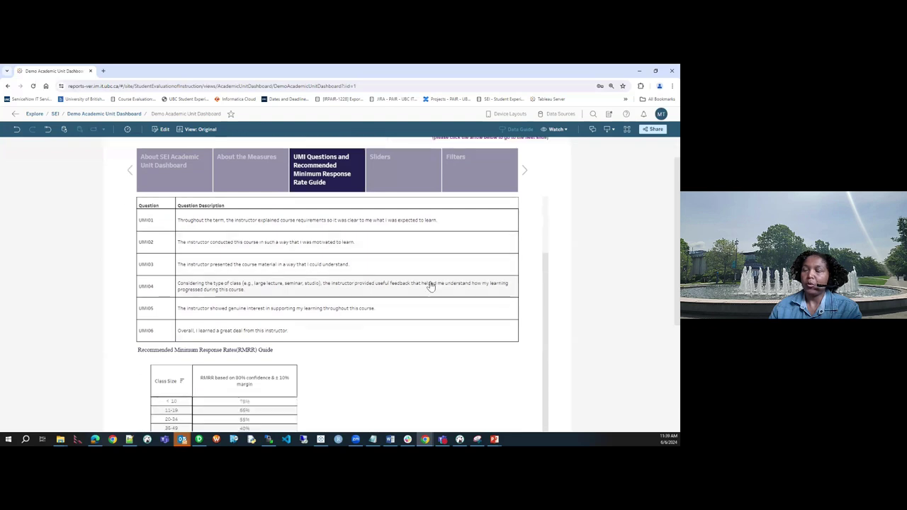
{"action": "scroll", "coordinate": [429, 285], "scroll_direction": "up", "scroll_amount": 1}
{"action": "scroll", "coordinate": [453, 340], "scroll_direction": "down", "scroll_amount": 3}
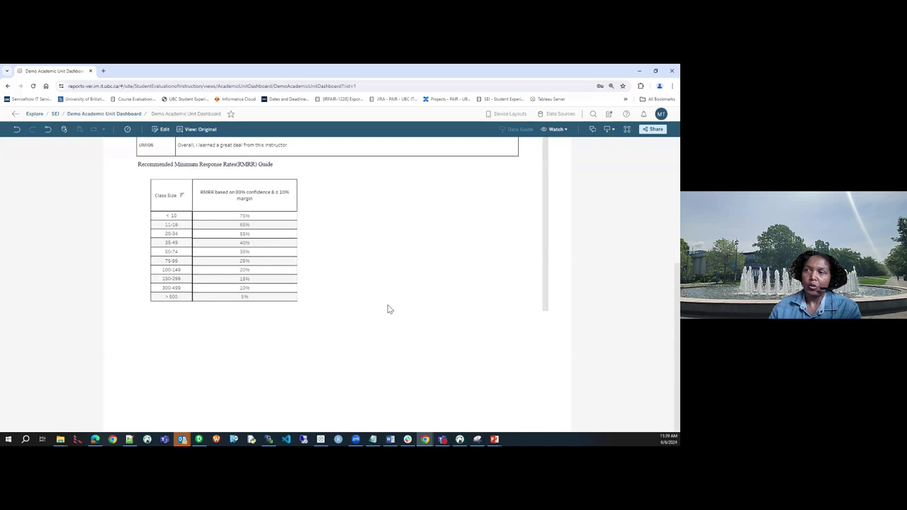
{"action": "scroll", "coordinate": [388, 309], "scroll_direction": "up", "scroll_amount": 3}
{"action": "scroll", "coordinate": [617, 263], "scroll_direction": "up", "scroll_amount": 5}
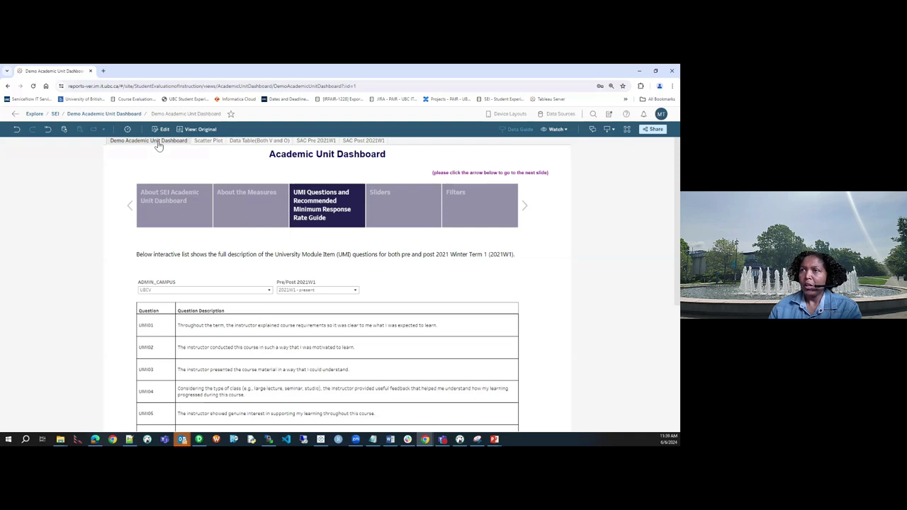
Return to the About SEI Academic Unit Dashboard section and set the faculty name filter to Faculty of AE
{"action": "left_click", "coordinate": [161, 204]}
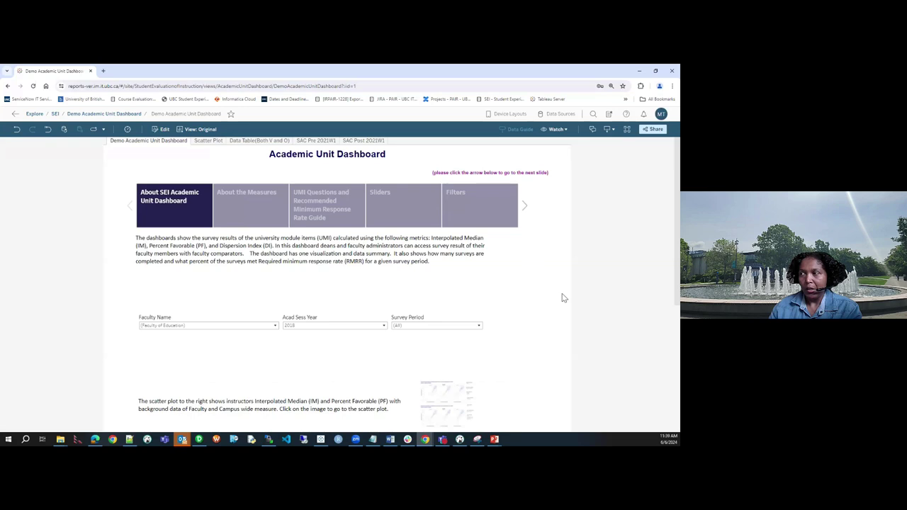
{"action": "scroll", "coordinate": [563, 298], "scroll_direction": "down", "scroll_amount": 1}
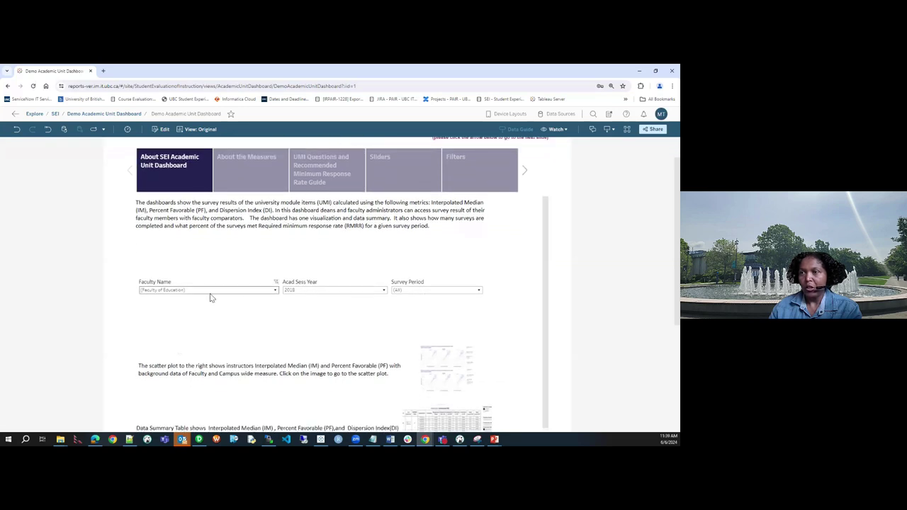
{"action": "left_click", "coordinate": [276, 291]}
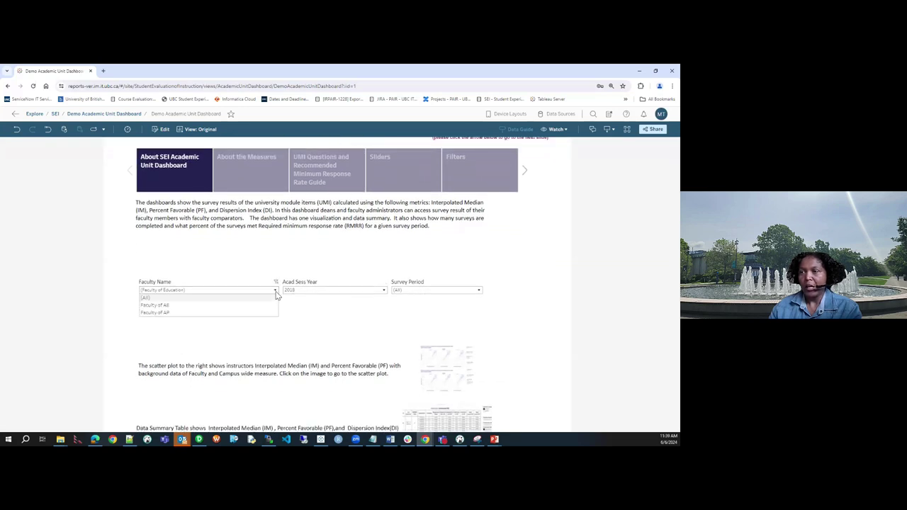
{"action": "left_click", "coordinate": [229, 306]}
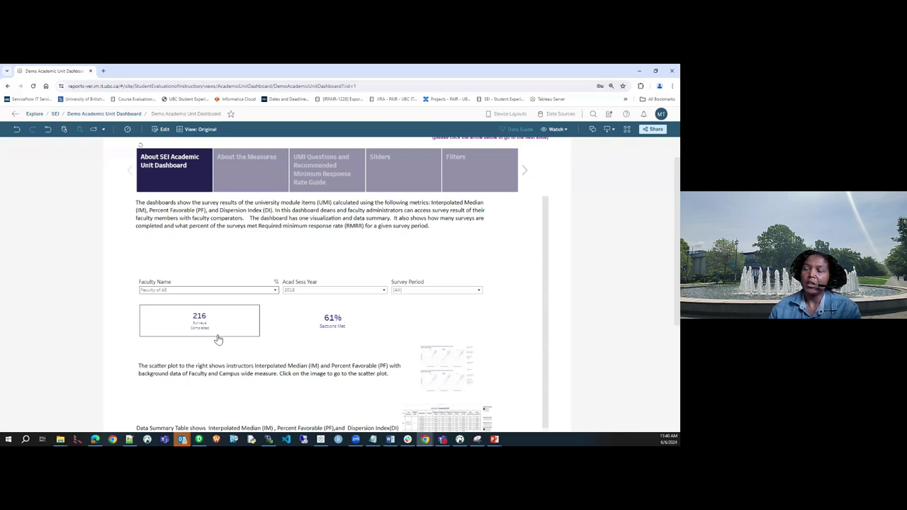
Check which academic session years and survey periods are offered as filters for the survey completion figures
{"action": "left_click", "coordinate": [382, 291]}
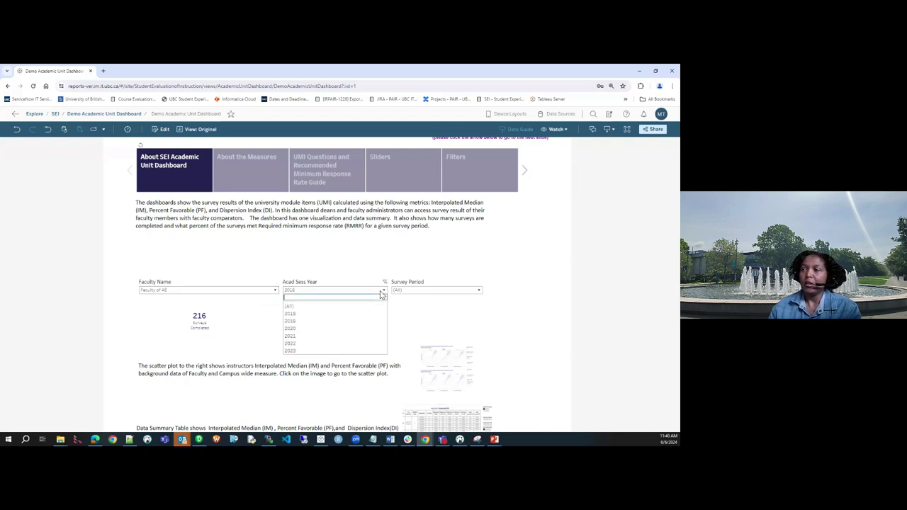
{"action": "left_click", "coordinate": [478, 290]}
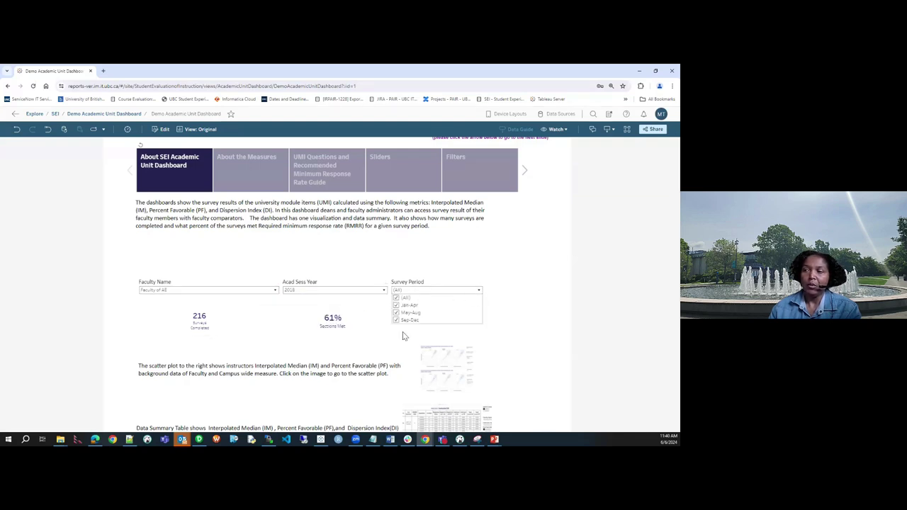
{"action": "left_click", "coordinate": [513, 330]}
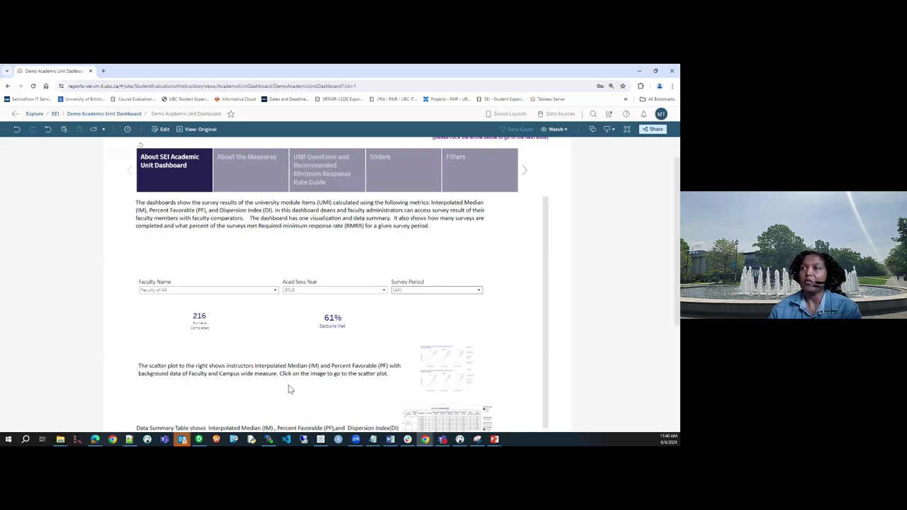
{"action": "scroll", "coordinate": [539, 291], "scroll_direction": "up", "scroll_amount": 2}
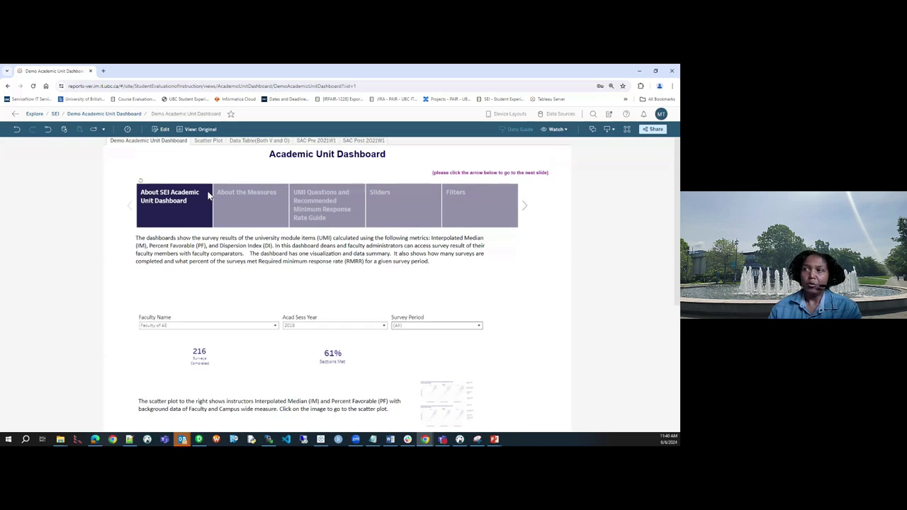
Open the academic unit scatter plot and examine its UMI question charts, filters and color legend
{"action": "left_click", "coordinate": [209, 141]}
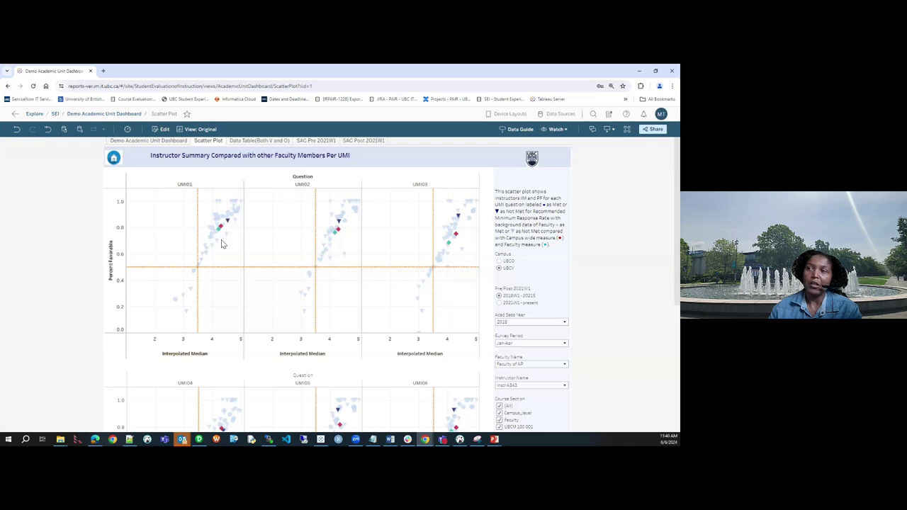
{"action": "mouse_move", "coordinate": [226, 226]}
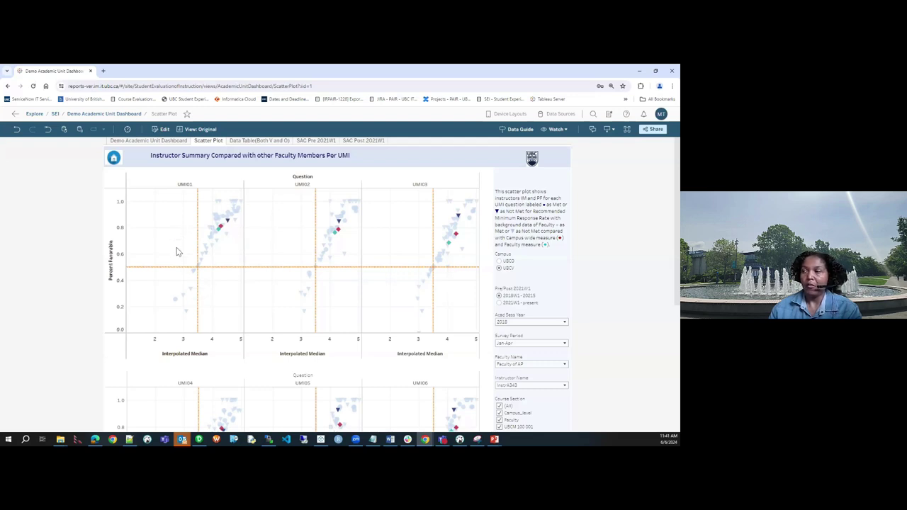
{"action": "scroll", "coordinate": [602, 296], "scroll_direction": "down", "scroll_amount": 2}
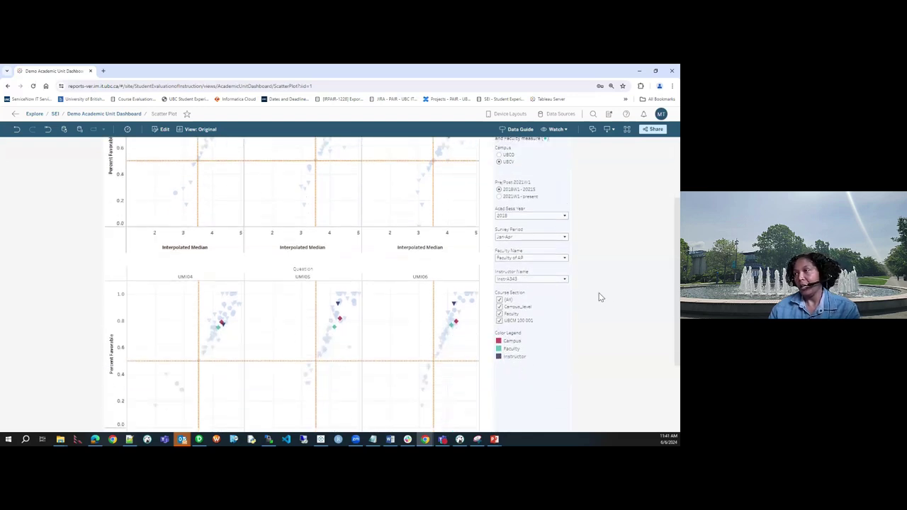
{"action": "scroll", "coordinate": [596, 292], "scroll_direction": "up", "scroll_amount": 1}
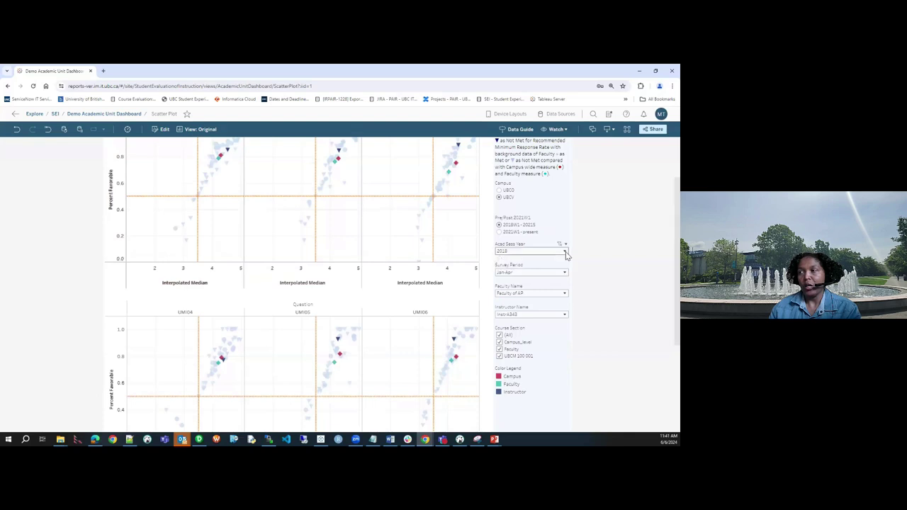
Change the scatter plot's instructor filter to InstrA328 and review the charts for all six UMI questions
{"action": "left_click", "coordinate": [564, 314]}
{"action": "left_click", "coordinate": [510, 187]}
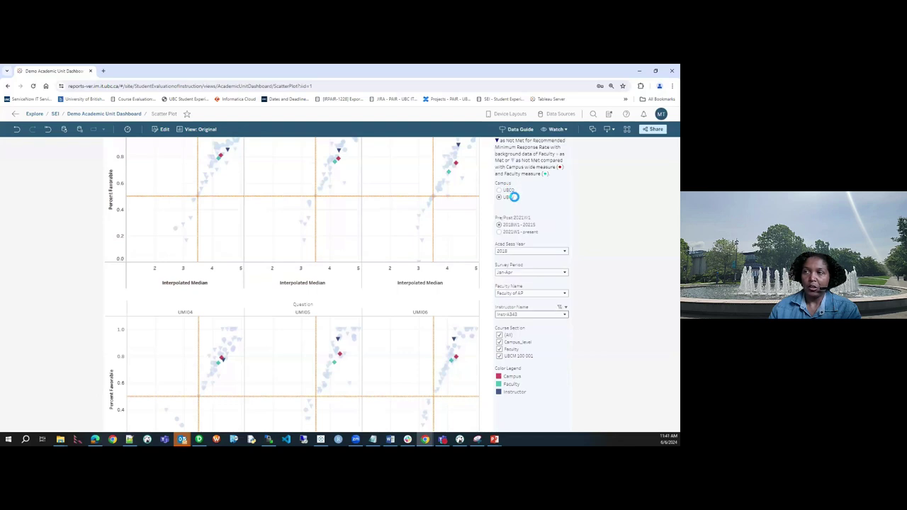
{"action": "scroll", "coordinate": [583, 292], "scroll_direction": "up", "scroll_amount": 2}
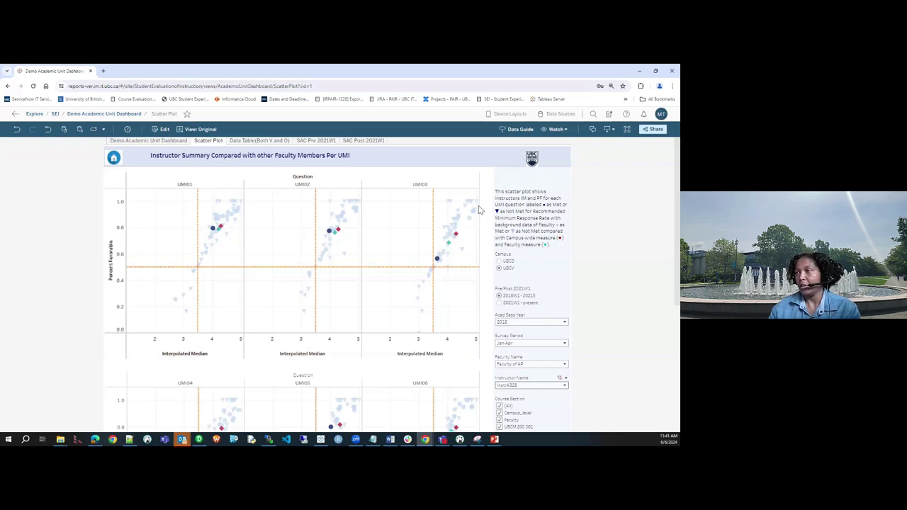
{"action": "scroll", "coordinate": [593, 293], "scroll_direction": "down", "scroll_amount": 3}
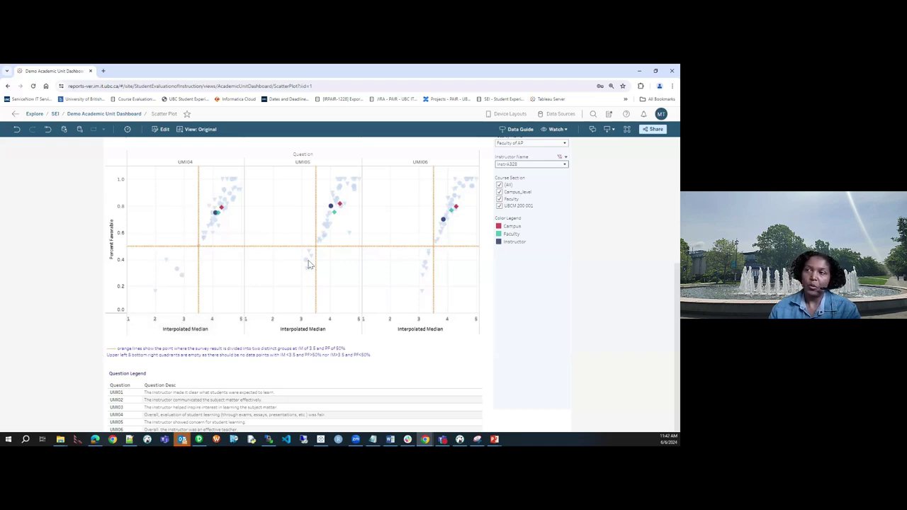
{"action": "scroll", "coordinate": [418, 344], "scroll_direction": "up", "scroll_amount": 5}
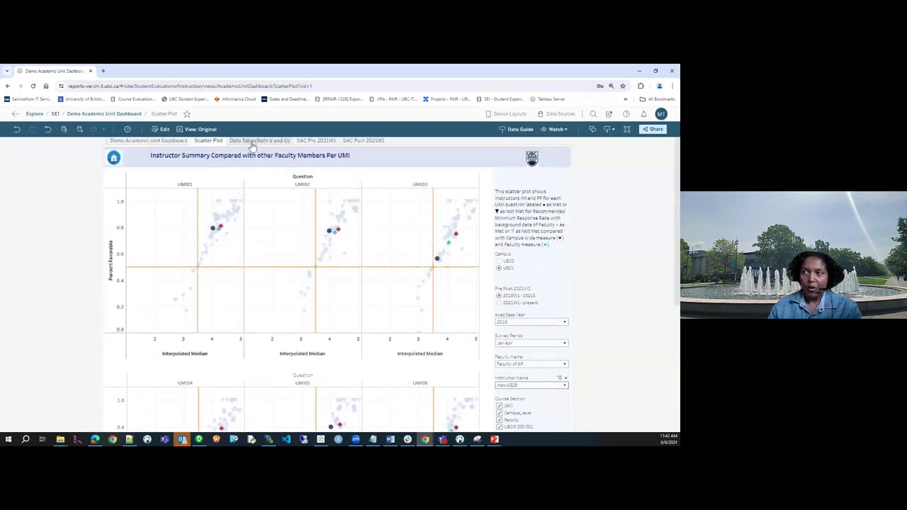
Open the data table for both campuses, filter it to Instructor347 and review its results and explanatory notes
{"action": "left_click", "coordinate": [251, 143]}
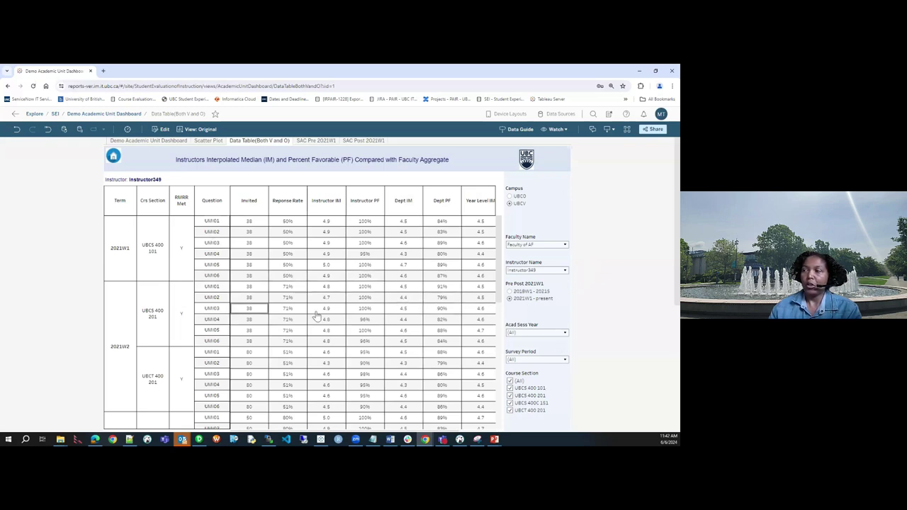
{"action": "left_click", "coordinate": [566, 271]}
{"action": "left_click", "coordinate": [534, 301]}
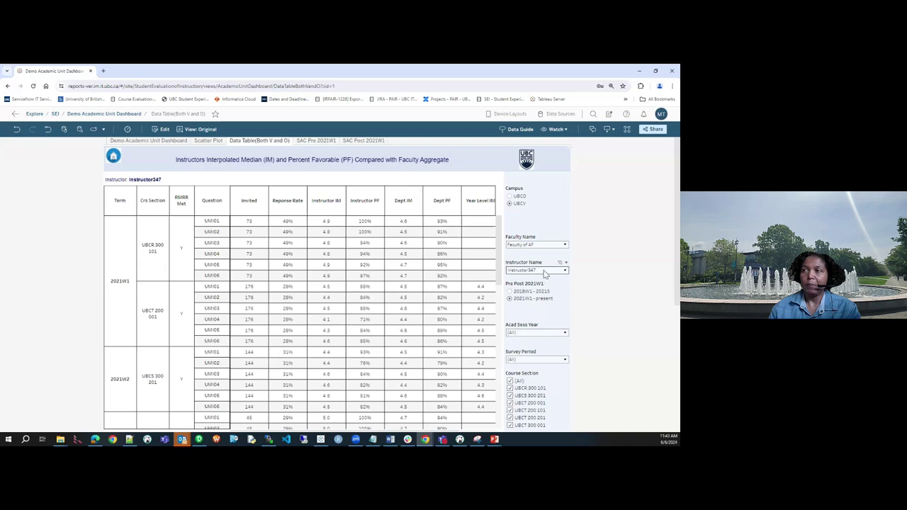
{"action": "scroll", "coordinate": [542, 270], "scroll_direction": "down", "scroll_amount": 5}
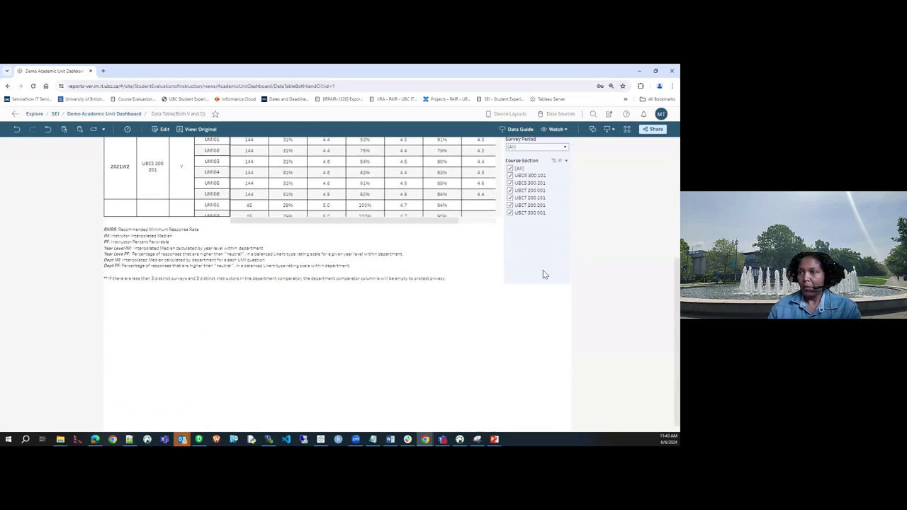
{"action": "scroll", "coordinate": [508, 326], "scroll_direction": "up", "scroll_amount": 4}
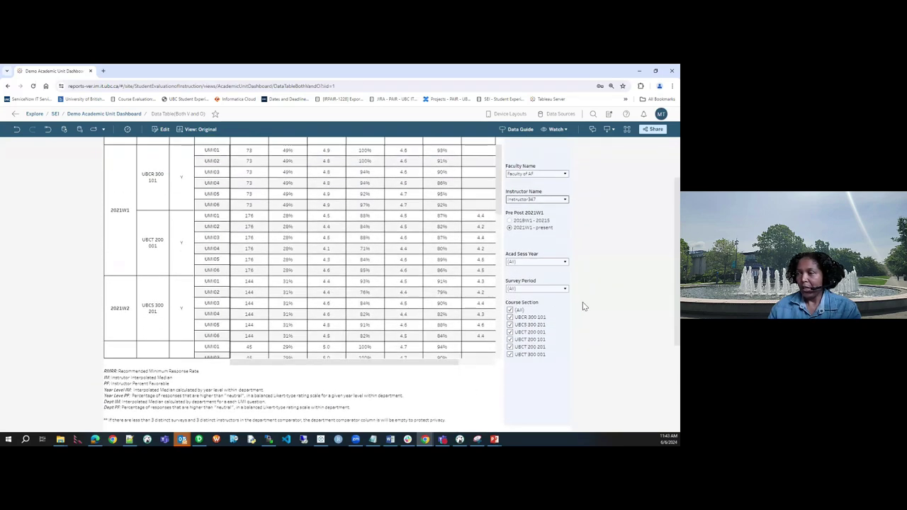
{"action": "scroll", "coordinate": [584, 303], "scroll_direction": "up", "scroll_amount": 2}
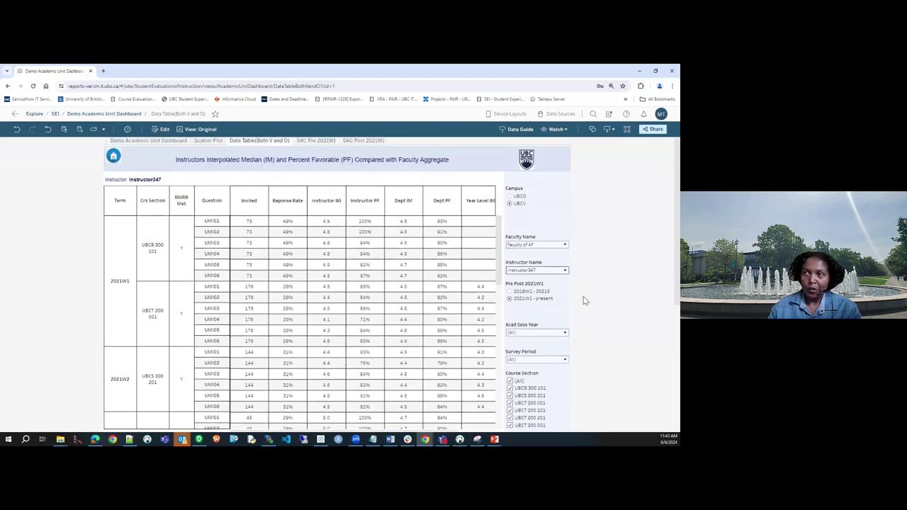